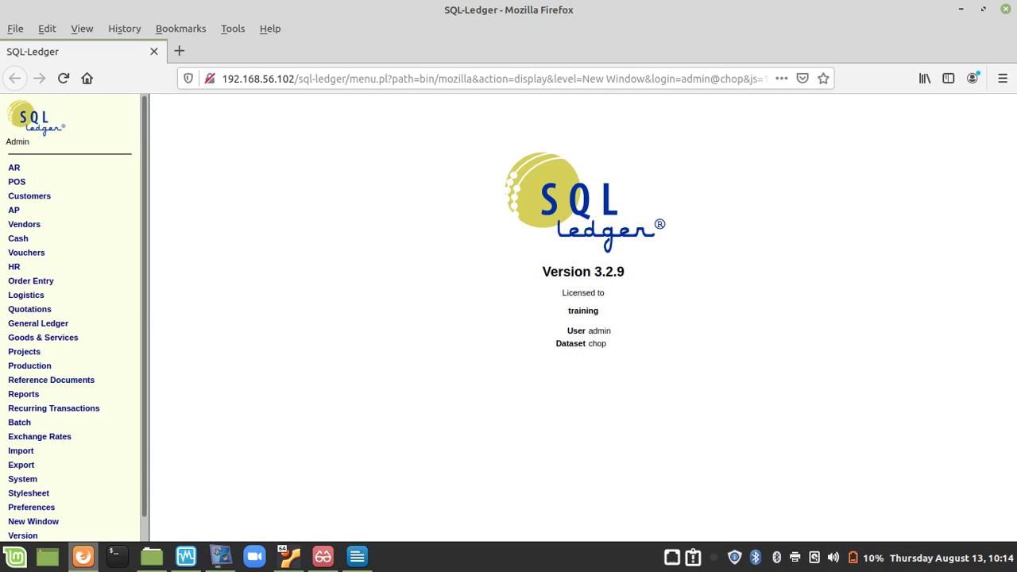
# Add part 1000 described 'Sales of Cement' with the 2310 VAT tax unchecked.
pyautogui.click(43, 336)
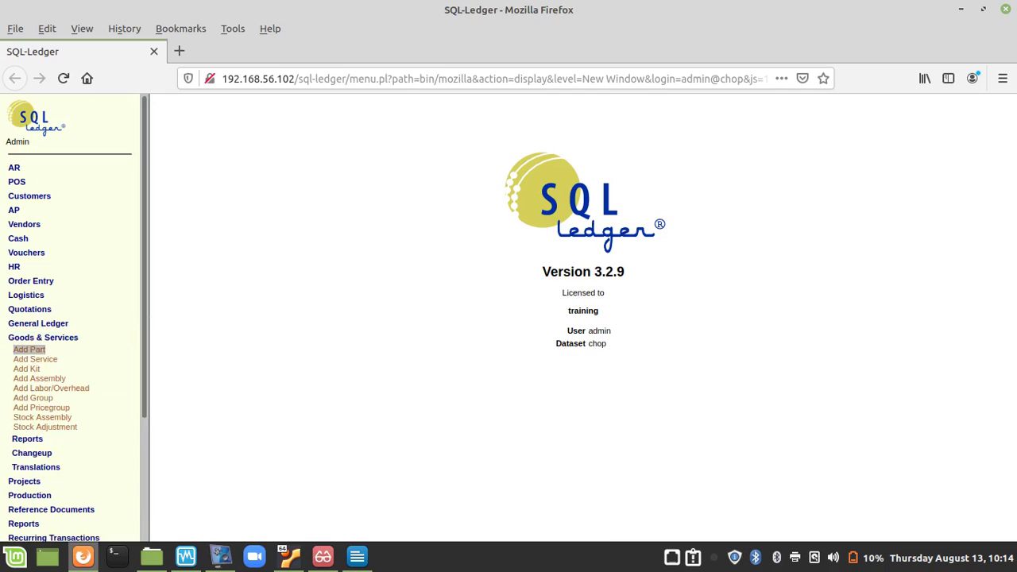
pyautogui.click(29, 350)
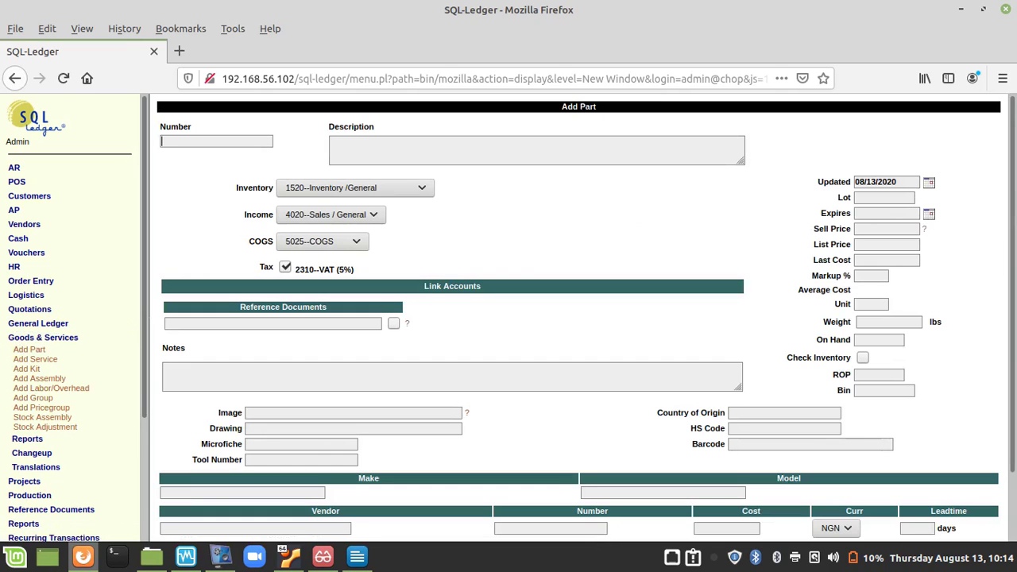
pyautogui.write('1000')
pyautogui.press('Tab')
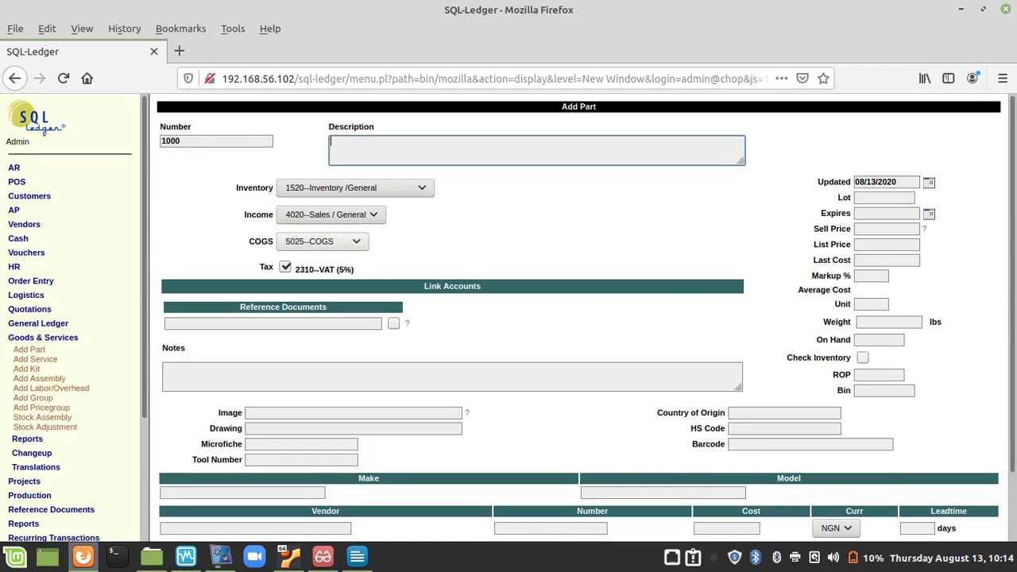
pyautogui.press('Tab')
pyautogui.press('Tab')
pyautogui.press('Tab')
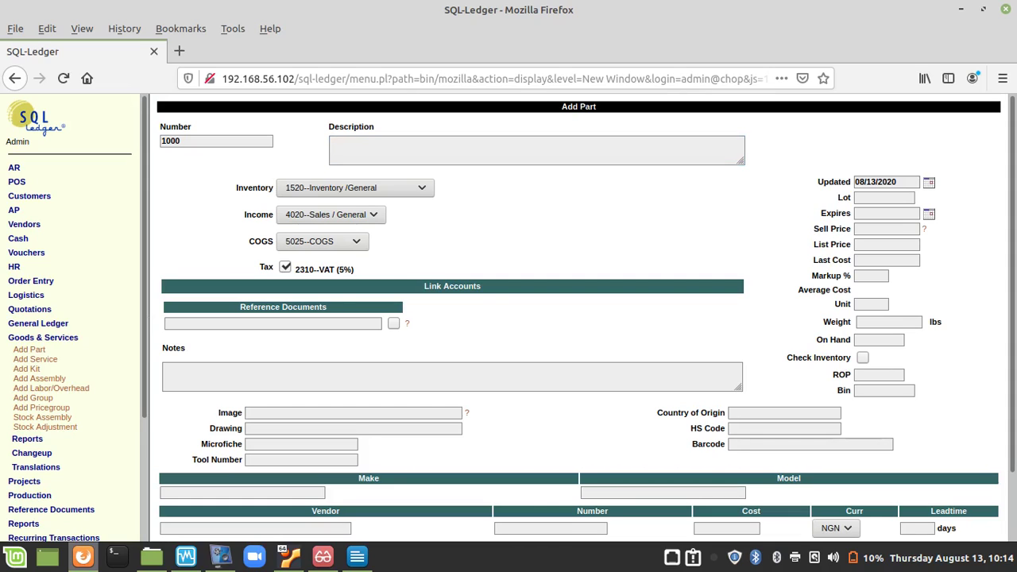
pyautogui.press('space')
pyautogui.hotkey('shift', 'Tab')
pyautogui.hotkey('shift', 'Tab')
pyautogui.hotkey('shift', 'Tab')
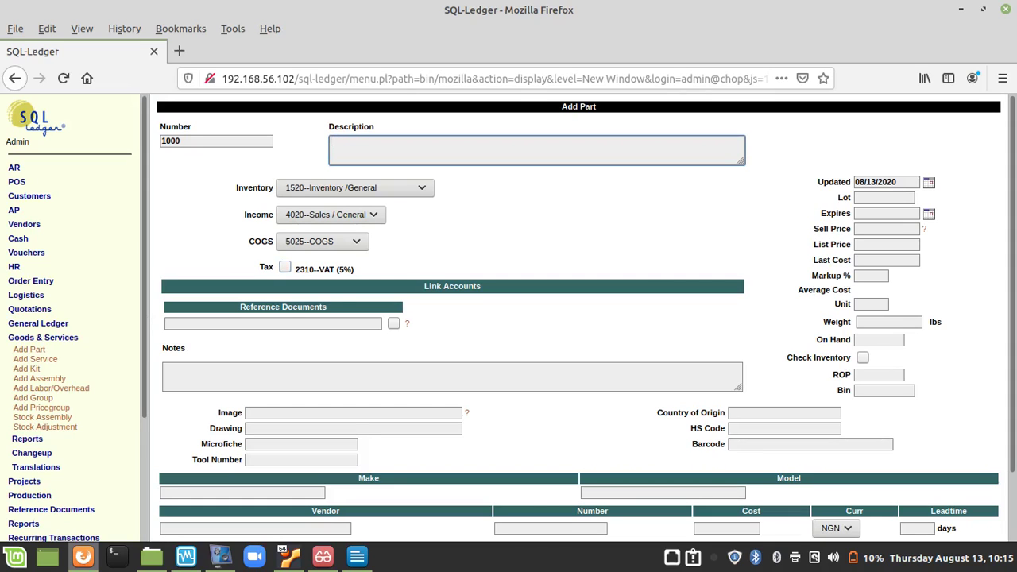
pyautogui.write('Sales ')
pyautogui.write('of Cement')
# Enter sell and list price 5000, last cost 3000 and unit Nos for part 1000.
pyautogui.click(886, 228)
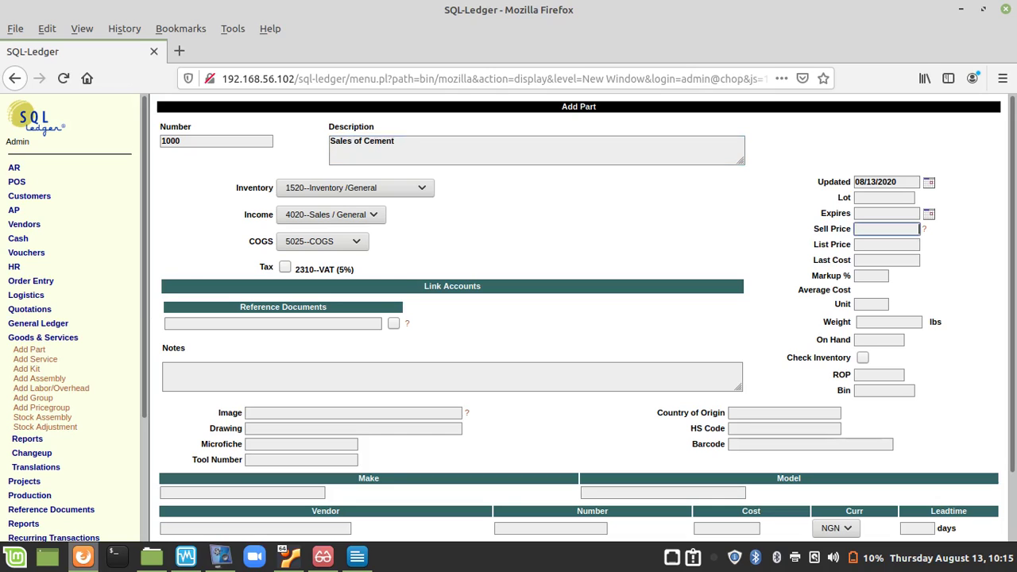
pyautogui.write('50000')
pyautogui.press('BackSpace')
pyautogui.press('Tab')
pyautogui.press('Tab')
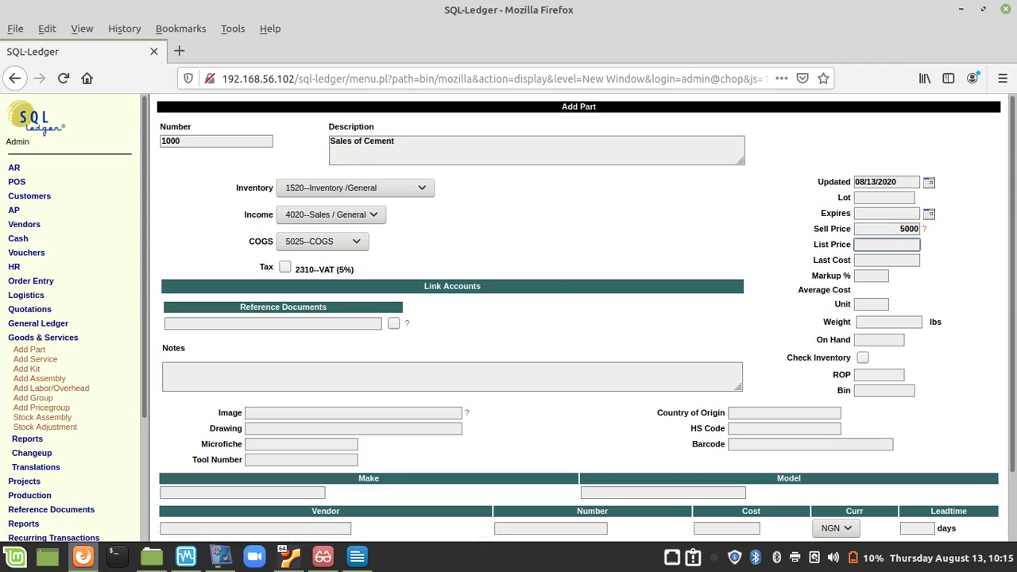
pyautogui.write('5000')
pyautogui.press('Tab')
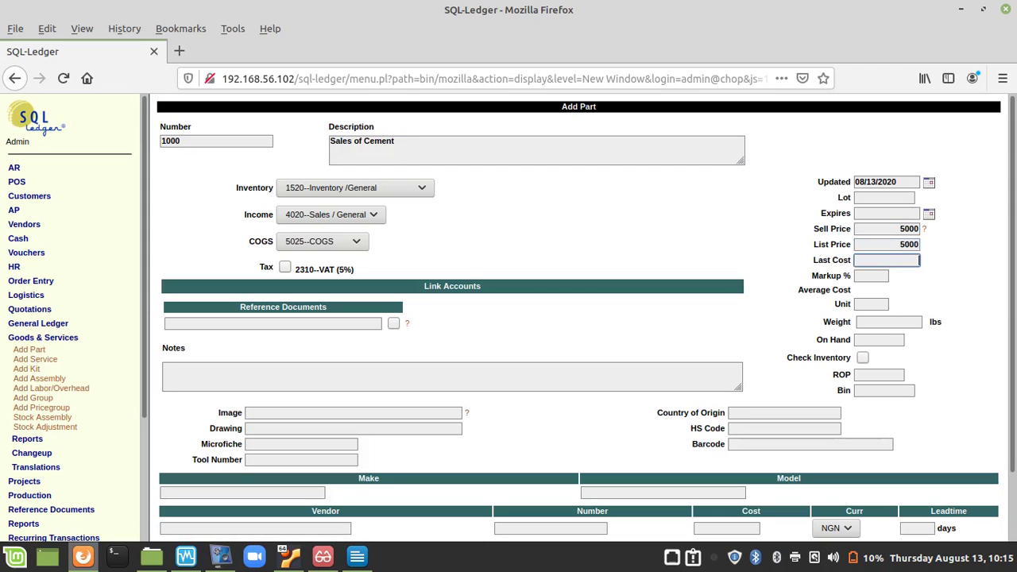
pyautogui.write('3000')
pyautogui.press('Tab')
pyautogui.press('Tab')
pyautogui.write('No')
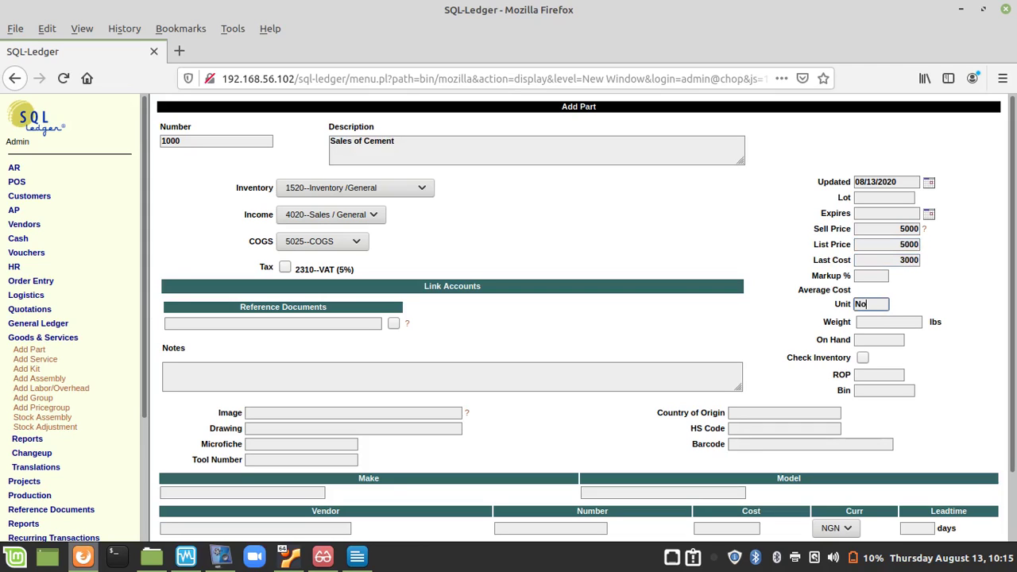
pyautogui.write('s')
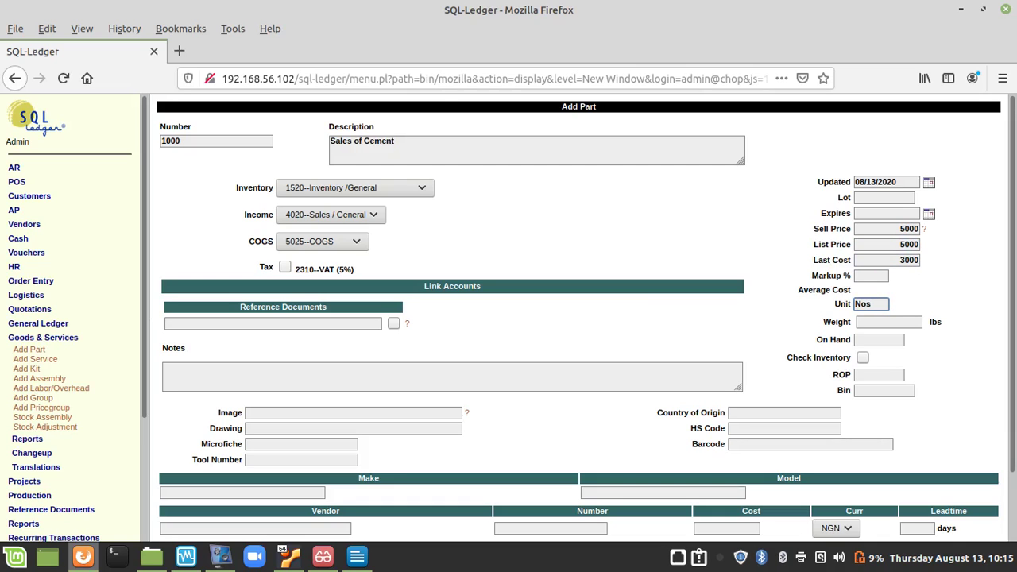
# Update and save part 1000, then check the Writer agenda's product list.
pyautogui.scroll(-2, 585, 318)
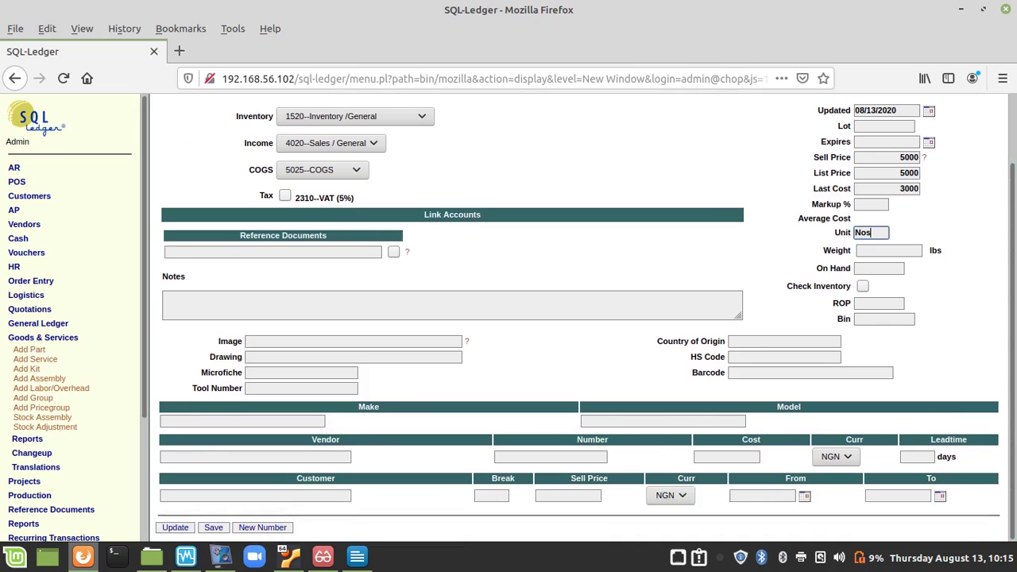
pyautogui.press('Return')
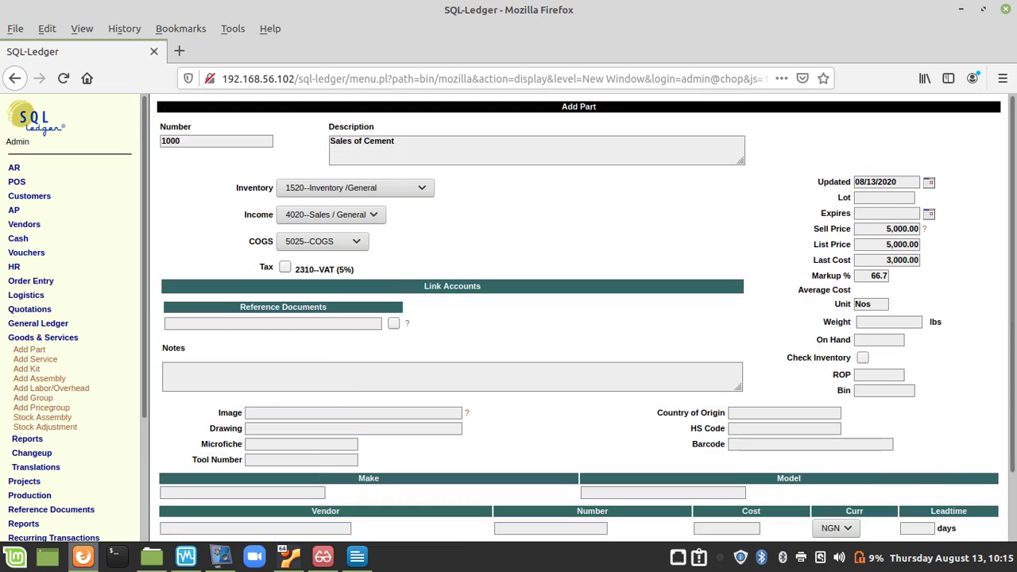
pyautogui.scroll(-2, 586, 317)
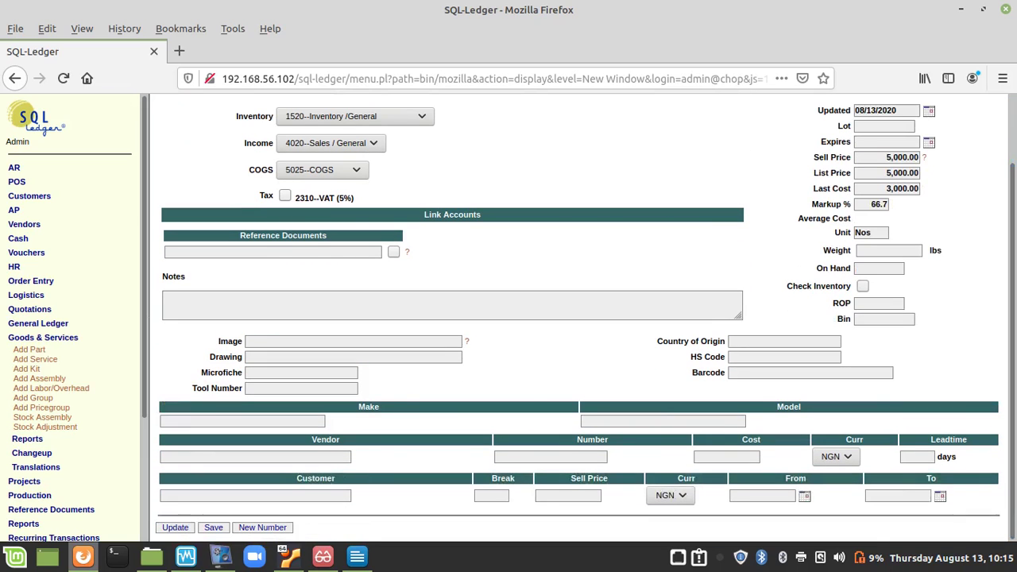
pyautogui.press('Return')
pyautogui.click(357, 556)
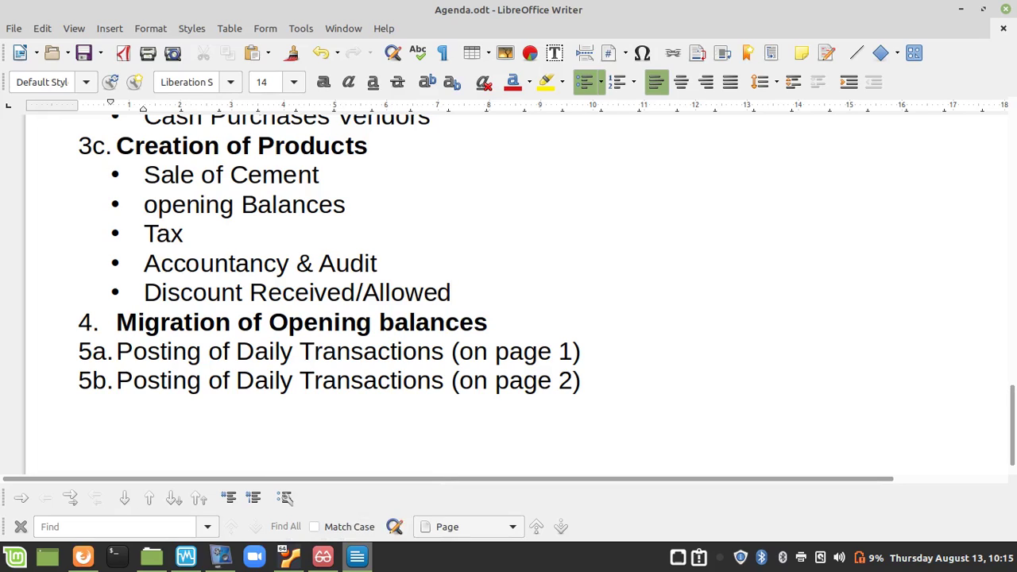
pyautogui.hotkey('alt', 'Tab')
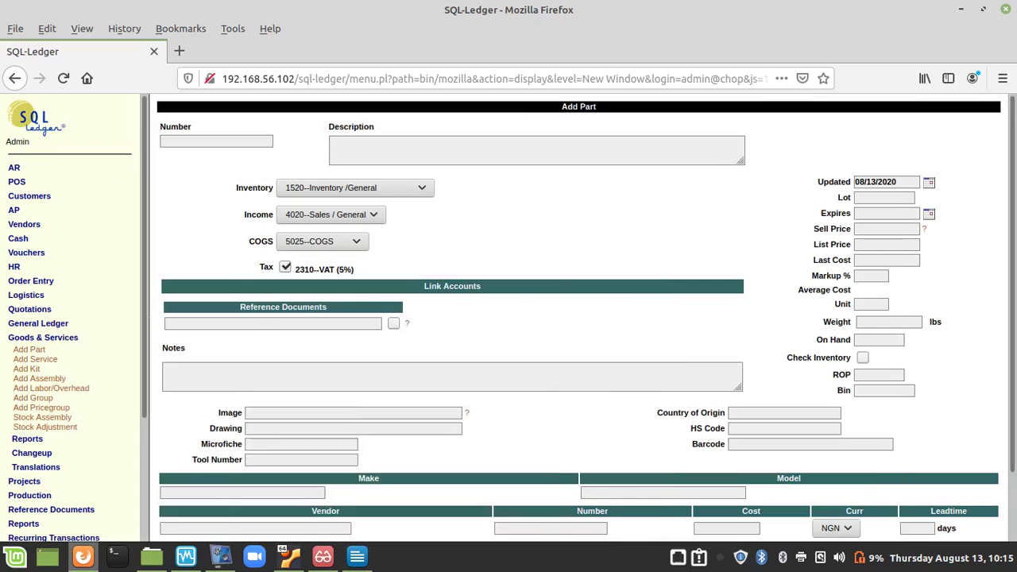
# Start a new service numbered 1001 described 'Opening Balances'.
pyautogui.click(35, 359)
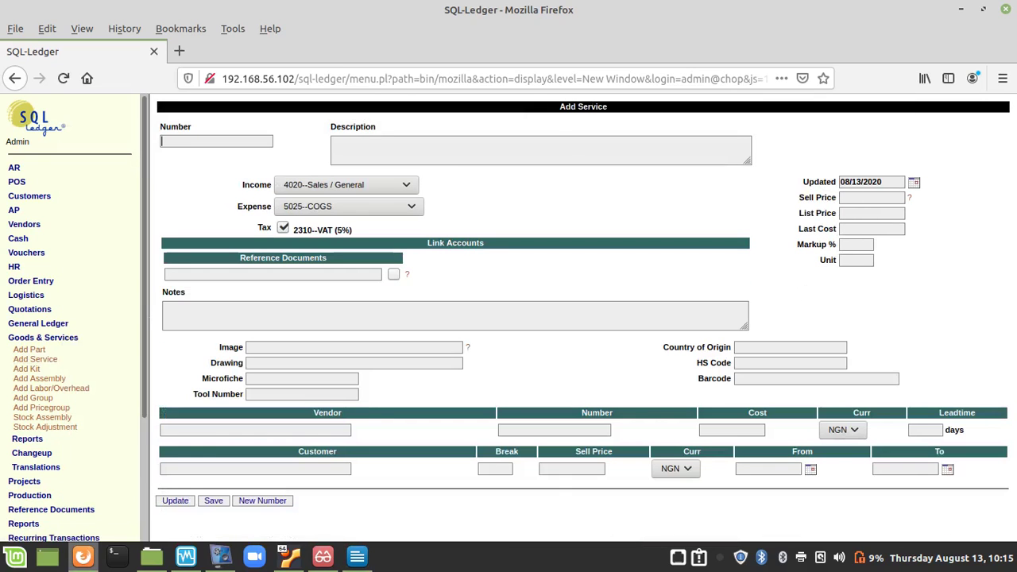
pyautogui.write('1001')
pyautogui.press('Tab')
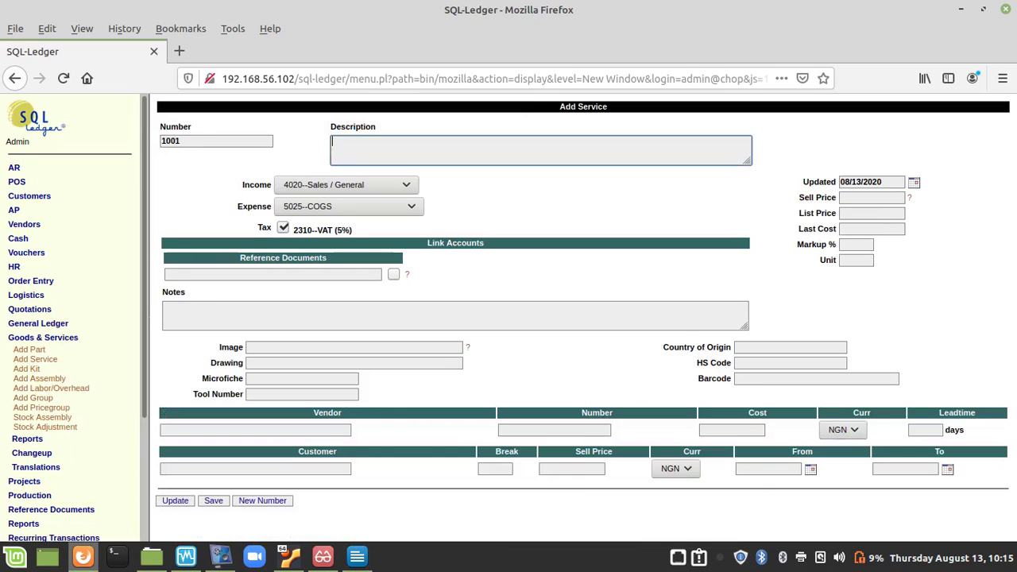
pyautogui.write('Openin')
pyautogui.write('g Balanc')
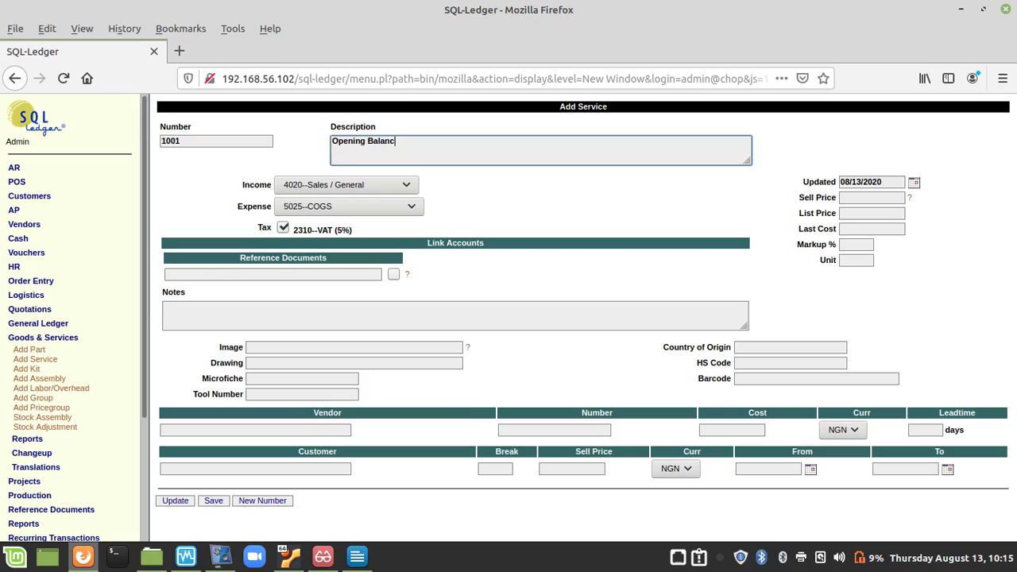
pyautogui.write('es')
# Set income and expense accounts to Opening Balance Equity and turn off VAT.
pyautogui.press('Tab')
pyautogui.hotkey('alt', 'Down')
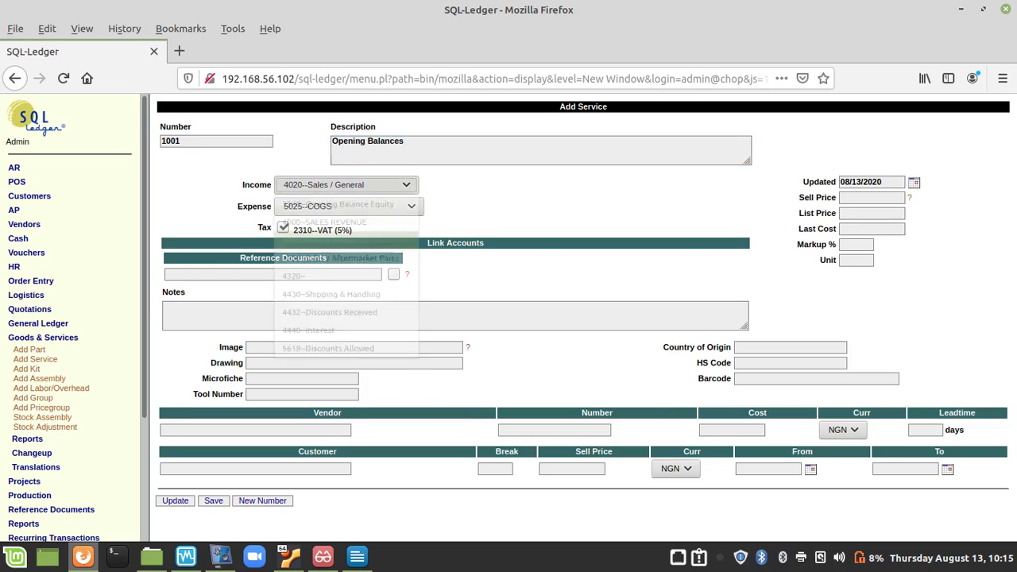
pyautogui.press('Up')
pyautogui.press('Up')
pyautogui.press('Return')
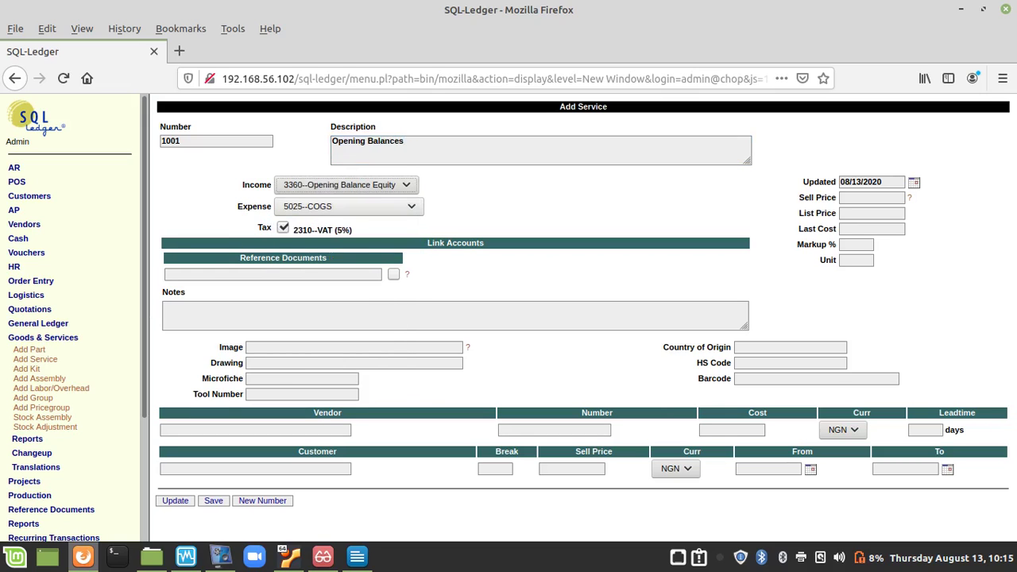
pyautogui.press('Tab')
pyautogui.hotkey('alt', 'Down')
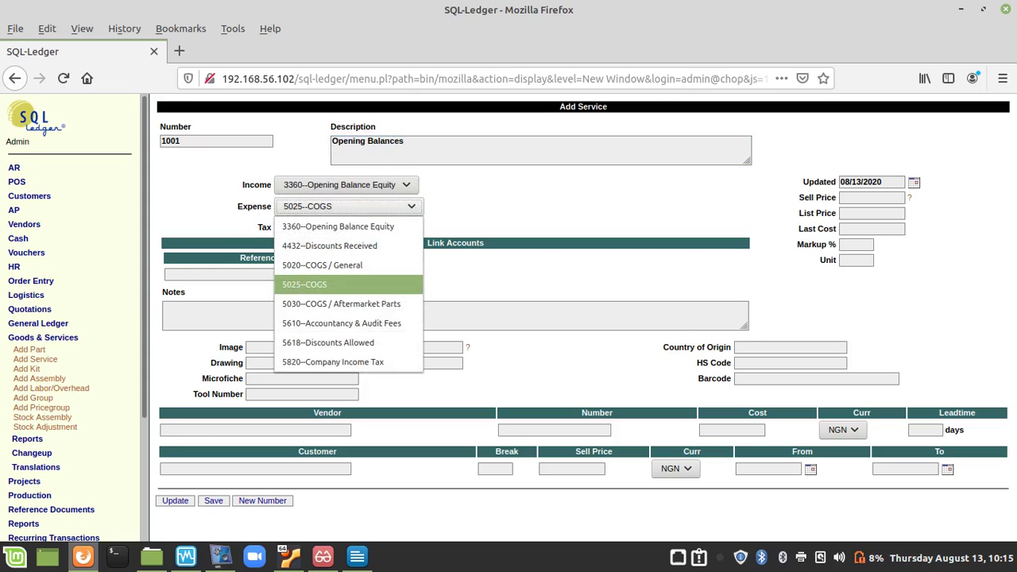
pyautogui.press('Up')
pyautogui.press('Up')
pyautogui.press('Up')
pyautogui.press('Return')
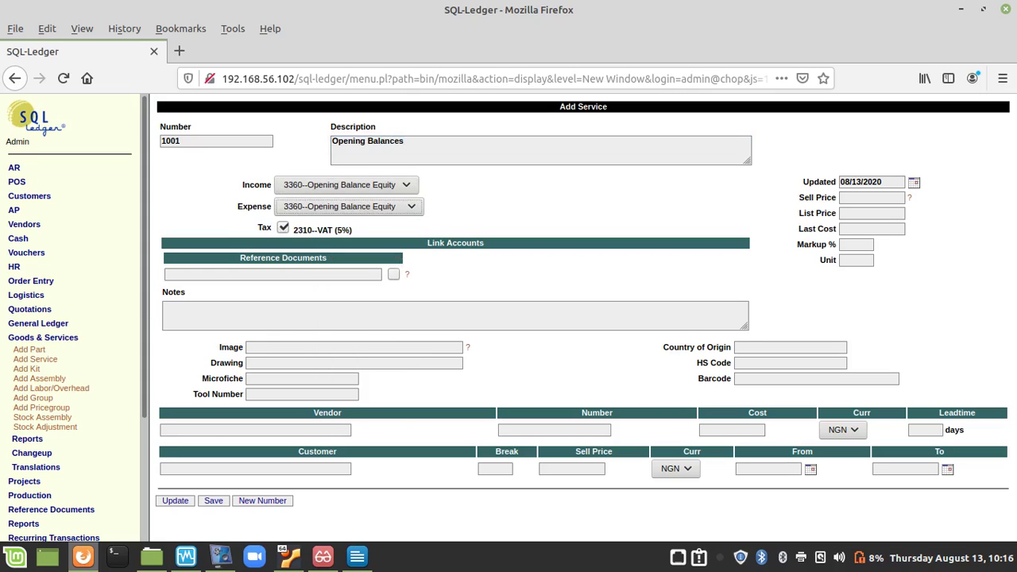
pyautogui.press('Tab')
pyautogui.press('space')
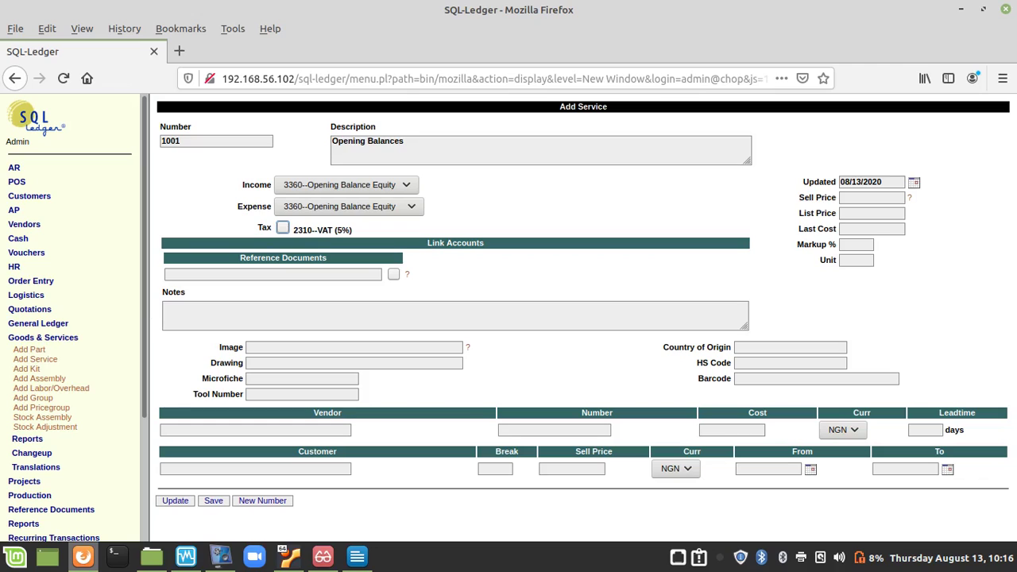
# Give service 1001 prices of 1 and unit Nos, save it, and view the agenda.
pyautogui.press('Tab')
pyautogui.press('Tab')
pyautogui.write('1')
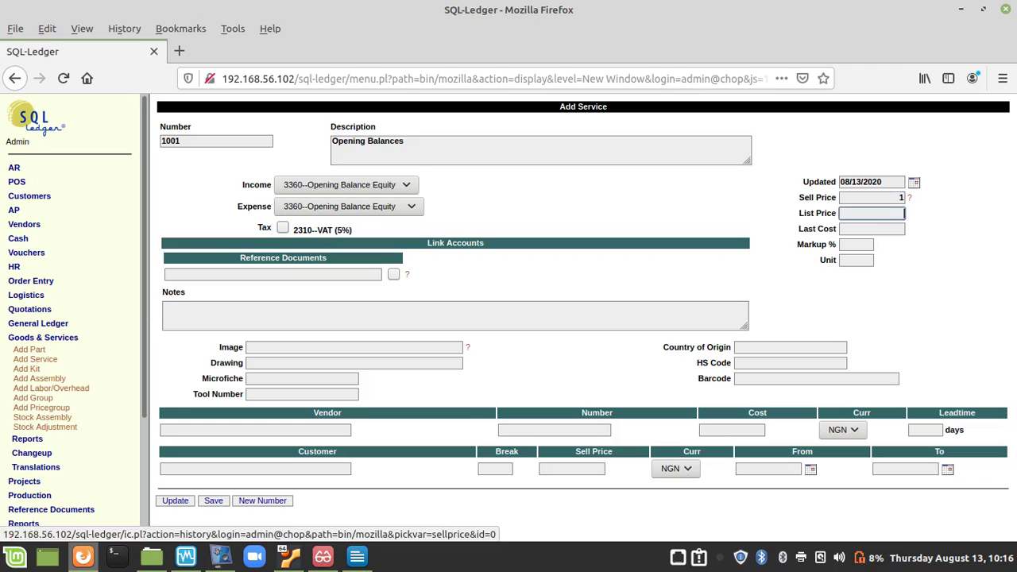
pyautogui.press('Tab')
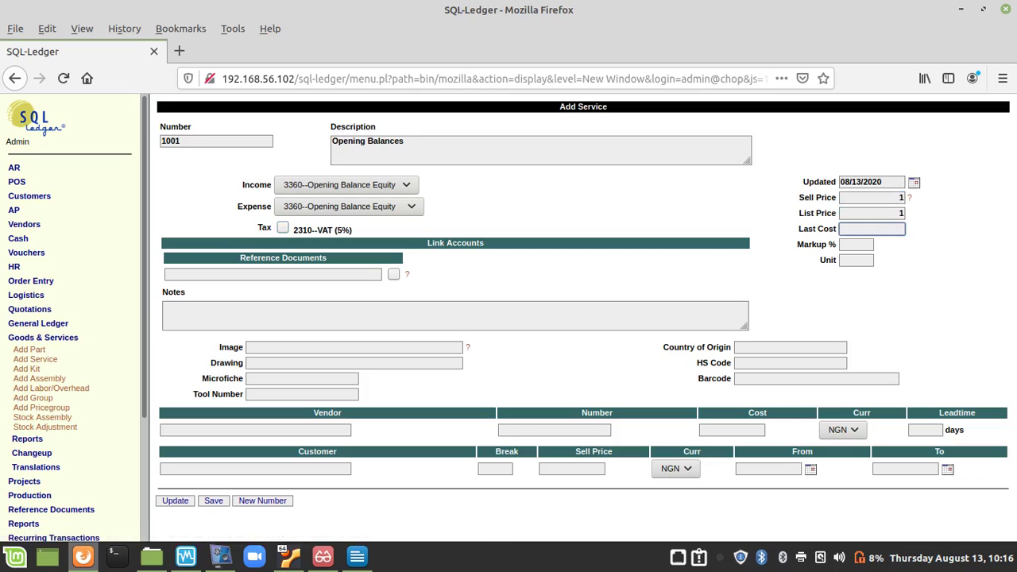
pyautogui.write('1')
pyautogui.press('Tab')
pyautogui.press('Tab')
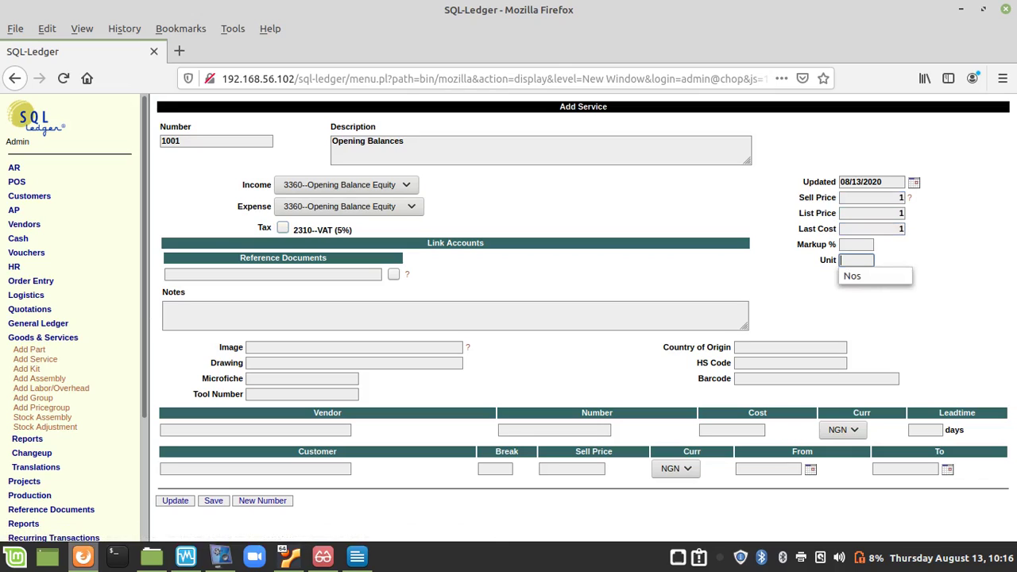
pyautogui.press('Down')
pyautogui.press('Return')
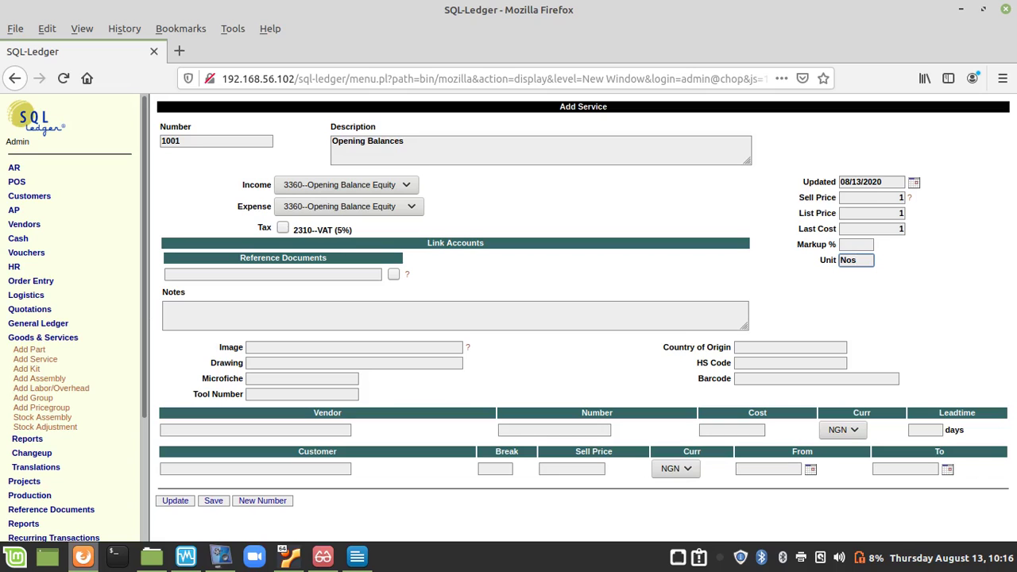
pyautogui.press('Return')
pyautogui.press('Return')
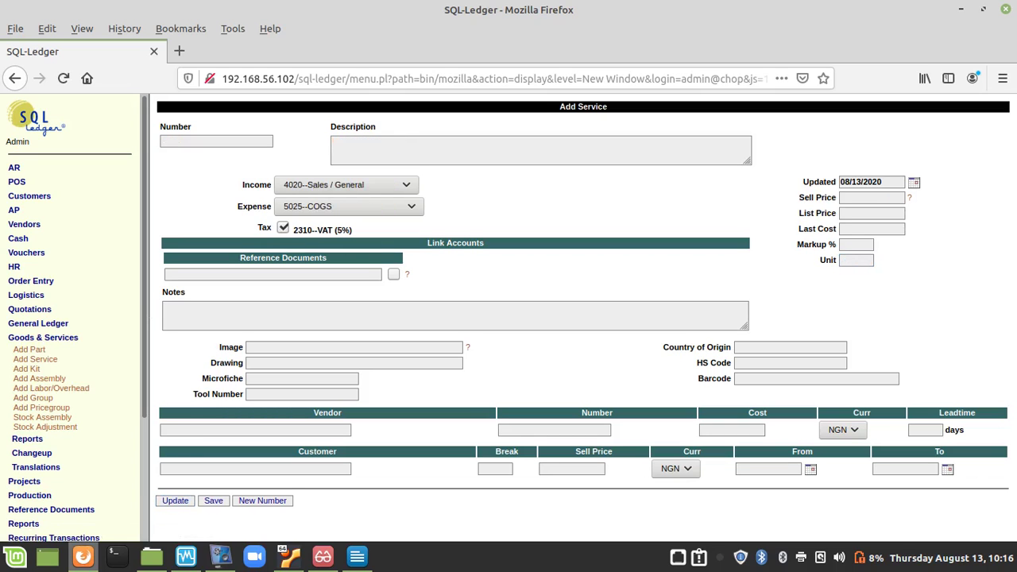
pyautogui.click(357, 556)
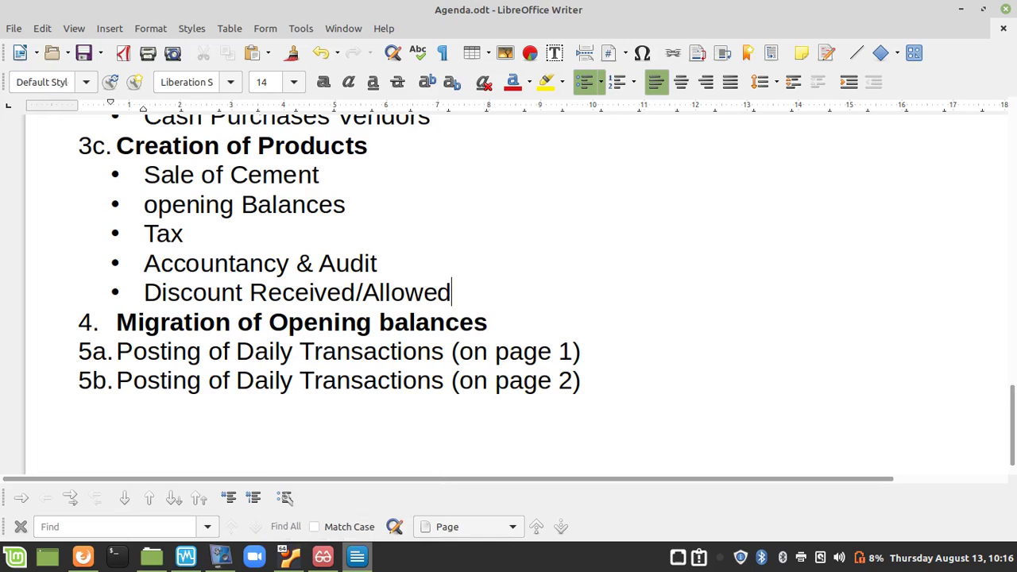
# Start service 1002 'Tax' without VAT, expensed to Company Income Tax.
pyautogui.hotkey('alt', 'Tab')
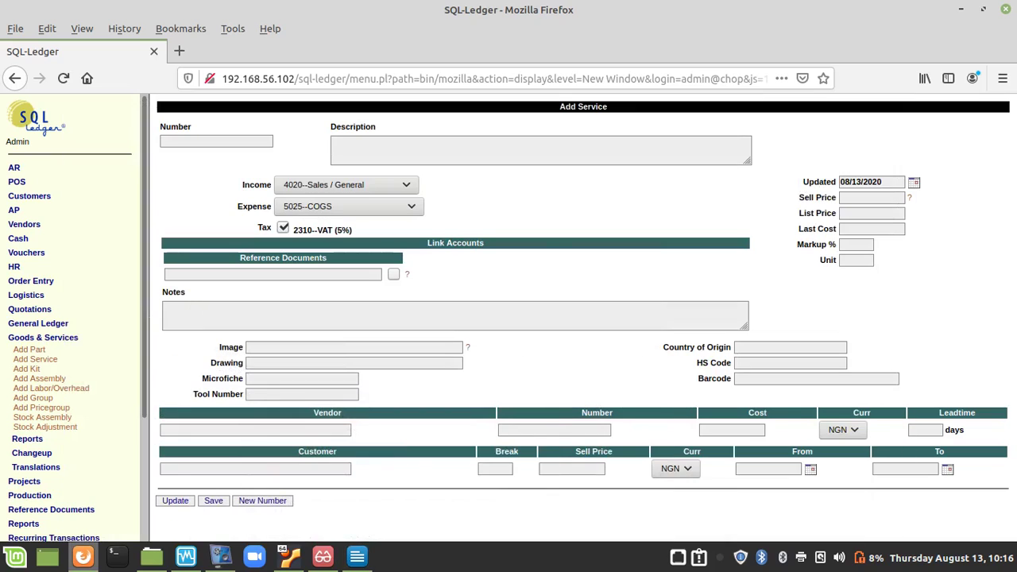
pyautogui.write('100')
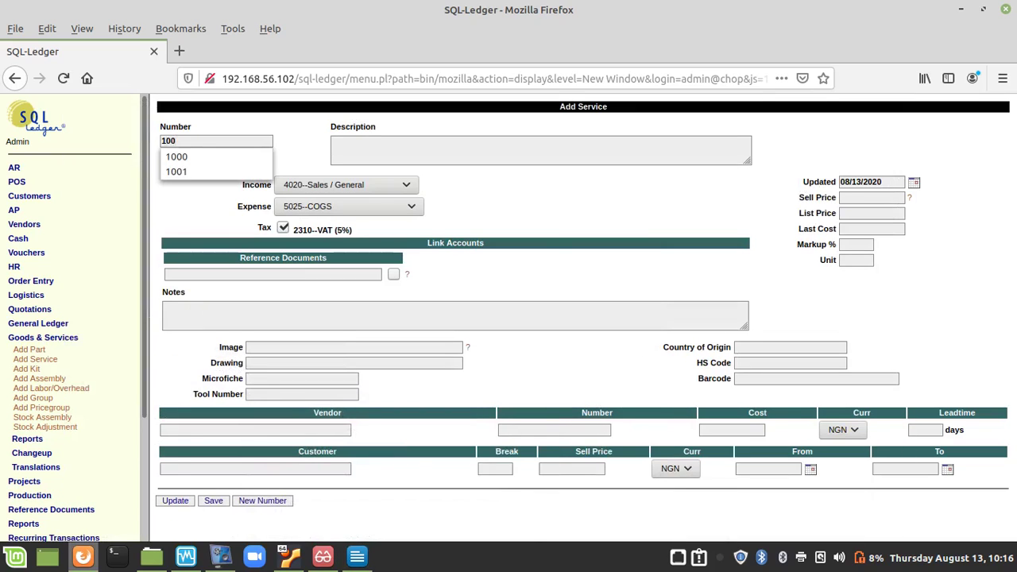
pyautogui.write('2')
pyautogui.press('Tab')
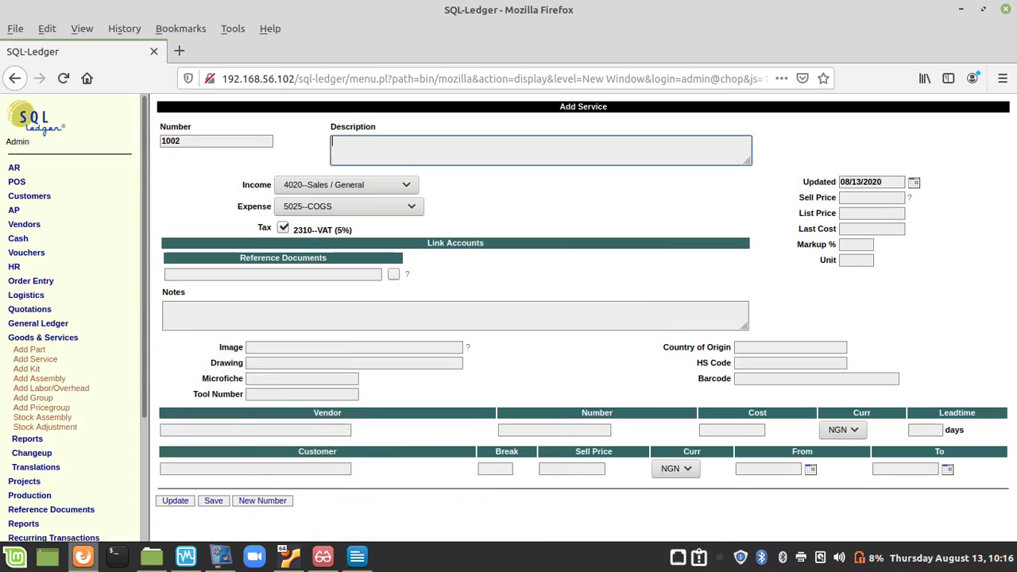
pyautogui.write('Tax')
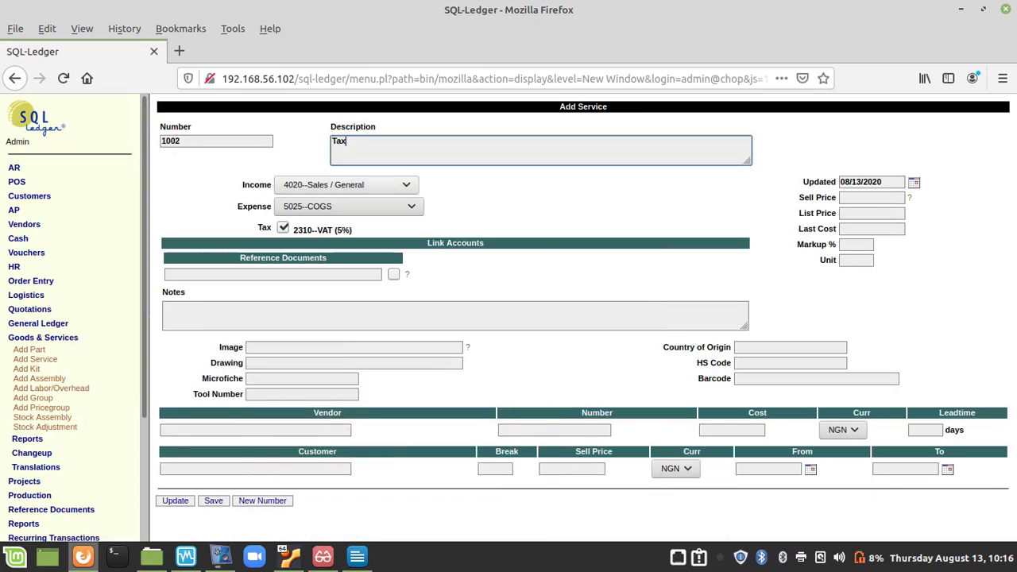
pyautogui.click(282, 227)
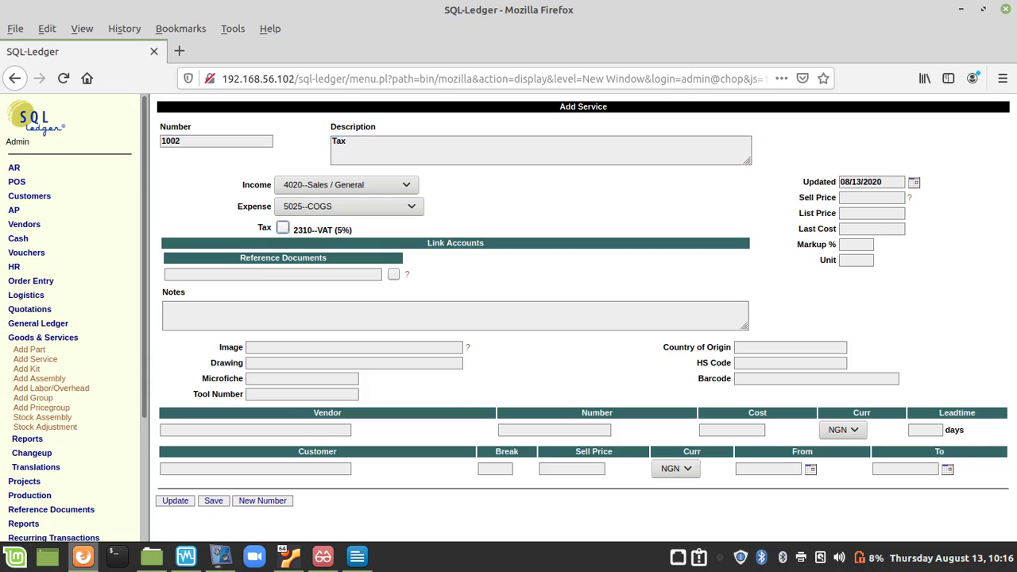
pyautogui.click(348, 206)
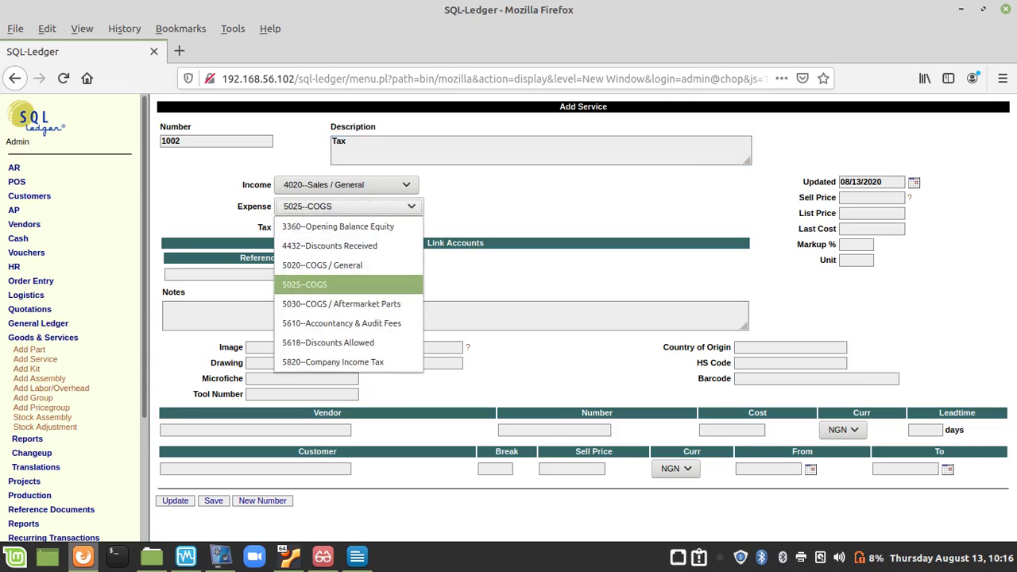
pyautogui.click(333, 362)
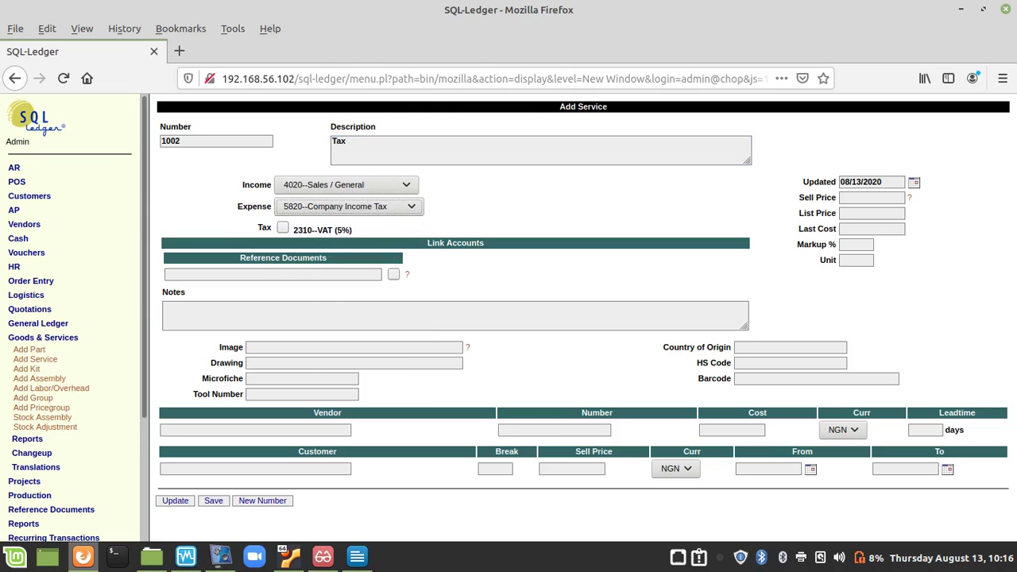
# Enter 1 for sell price, list price and last cost, set unit Nos, and submit.
pyautogui.click(871, 197)
pyautogui.write('1')
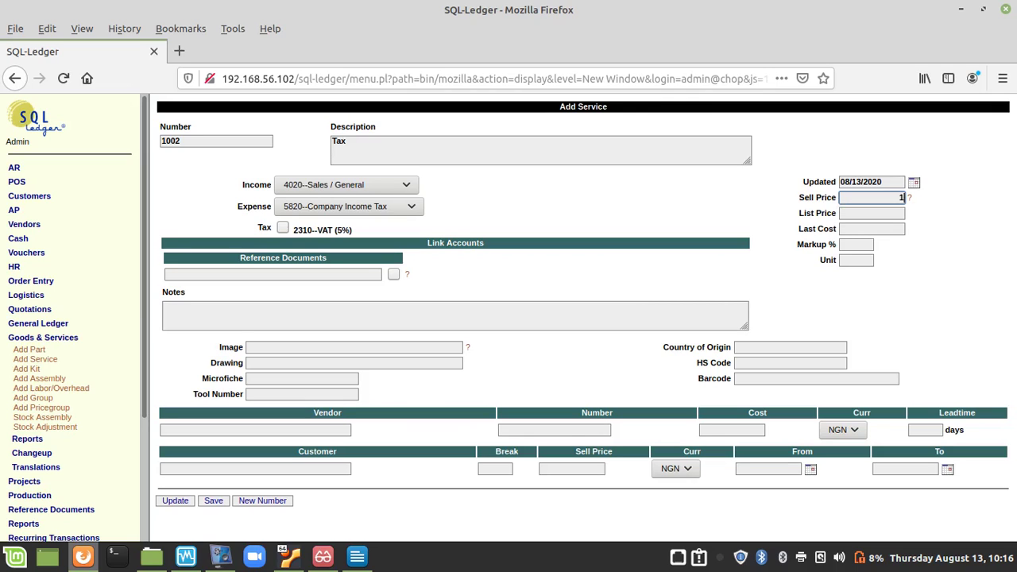
pyautogui.press('Tab')
pyautogui.press('Tab')
pyautogui.write('1')
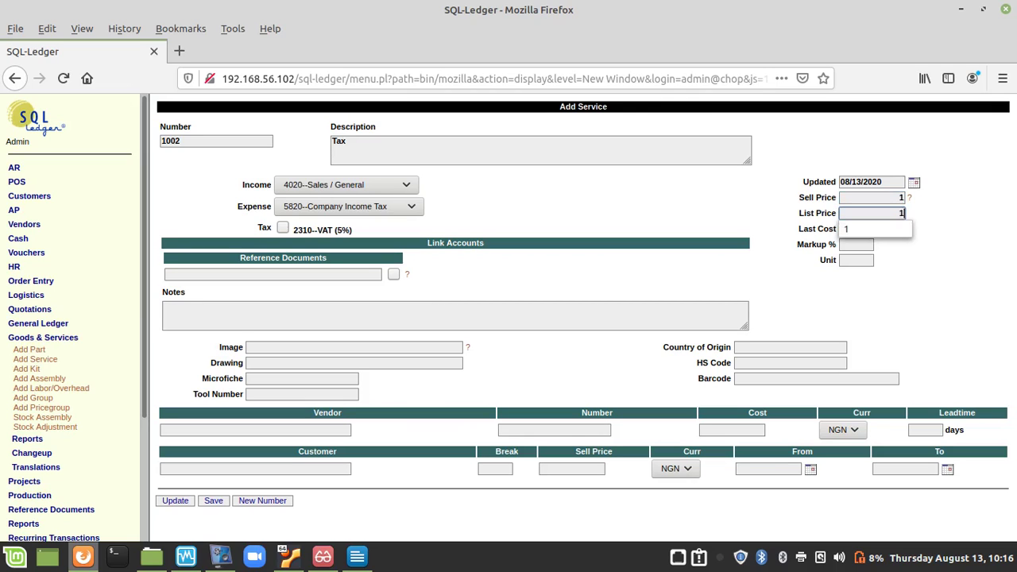
pyautogui.press('Tab')
pyautogui.write('1')
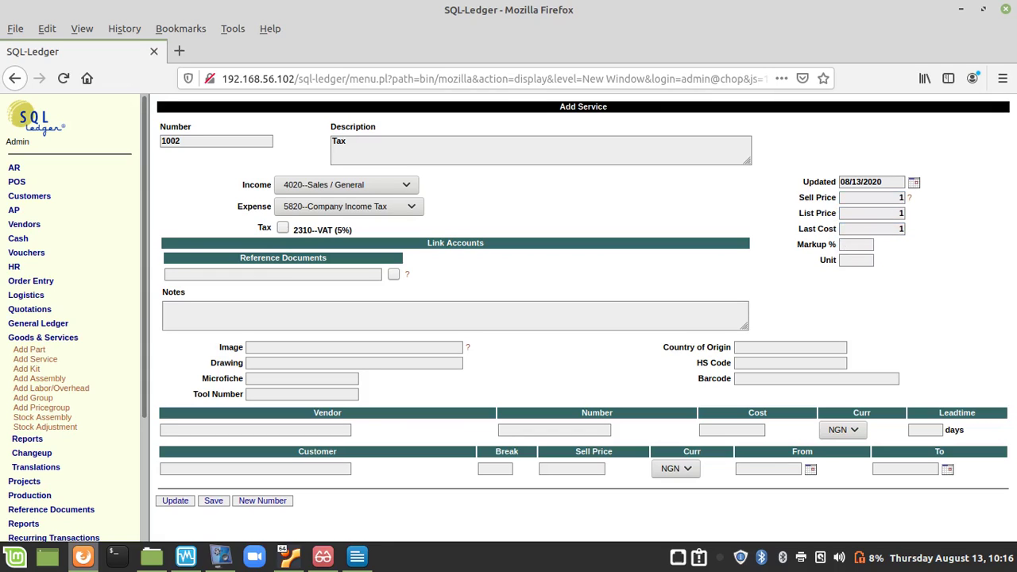
pyautogui.press('Tab')
pyautogui.press('Down')
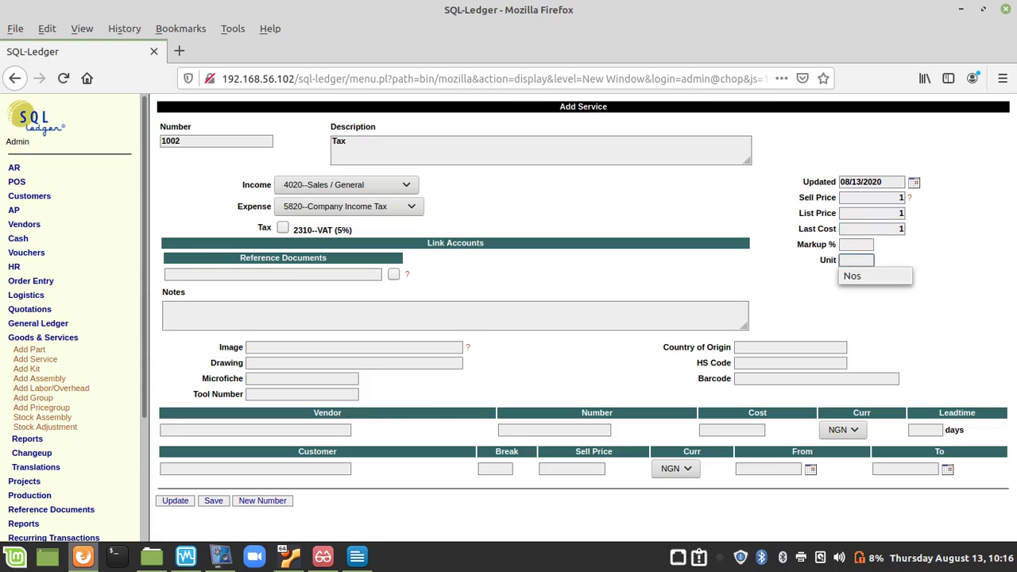
pyautogui.press('Down')
pyautogui.press('Return')
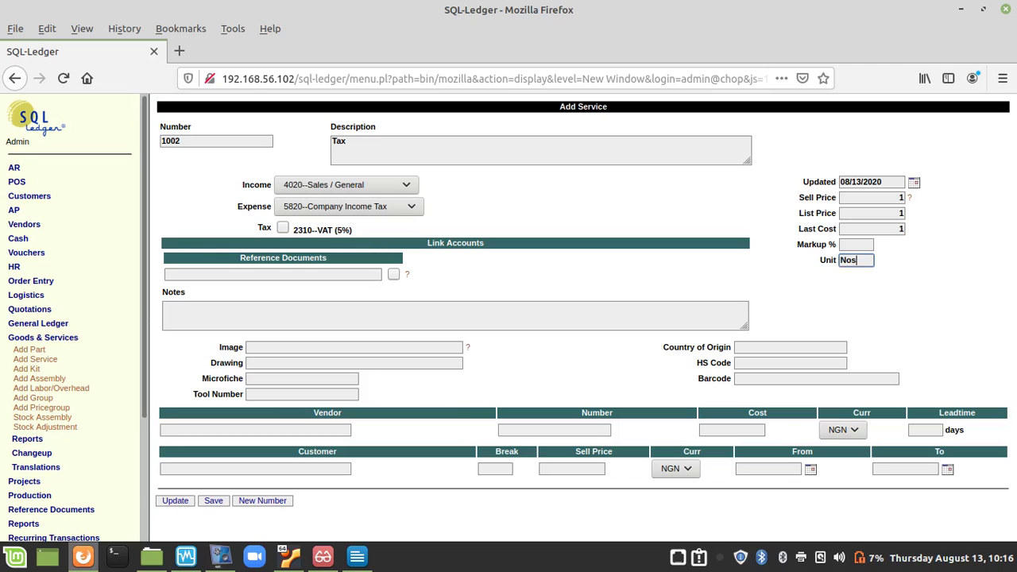
pyautogui.press('Return')
pyautogui.press('Return')
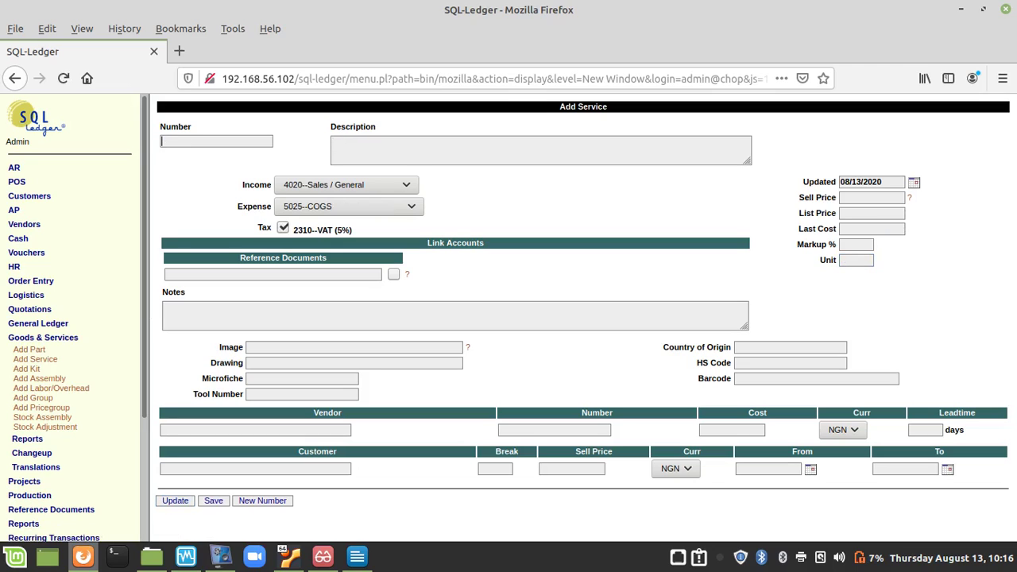
# Start service 1003 'Accountancy & Audit' expensed to Accountancy & Audit Fees, without VAT.
pyautogui.write('1003')
pyautogui.press('Tab')
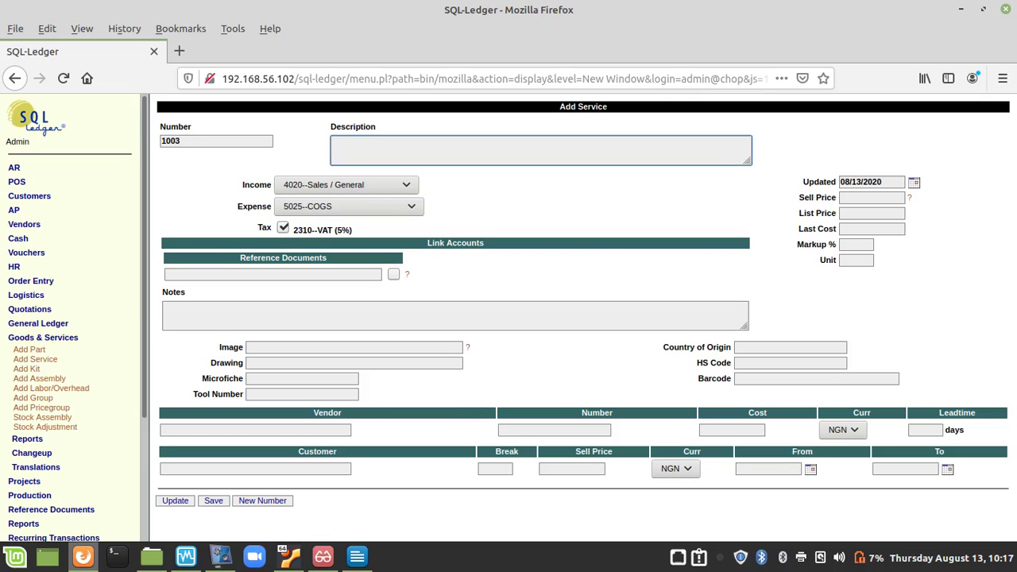
pyautogui.write('Accountan')
pyautogui.write('cy & A')
pyautogui.write('udit')
pyautogui.click(348, 206)
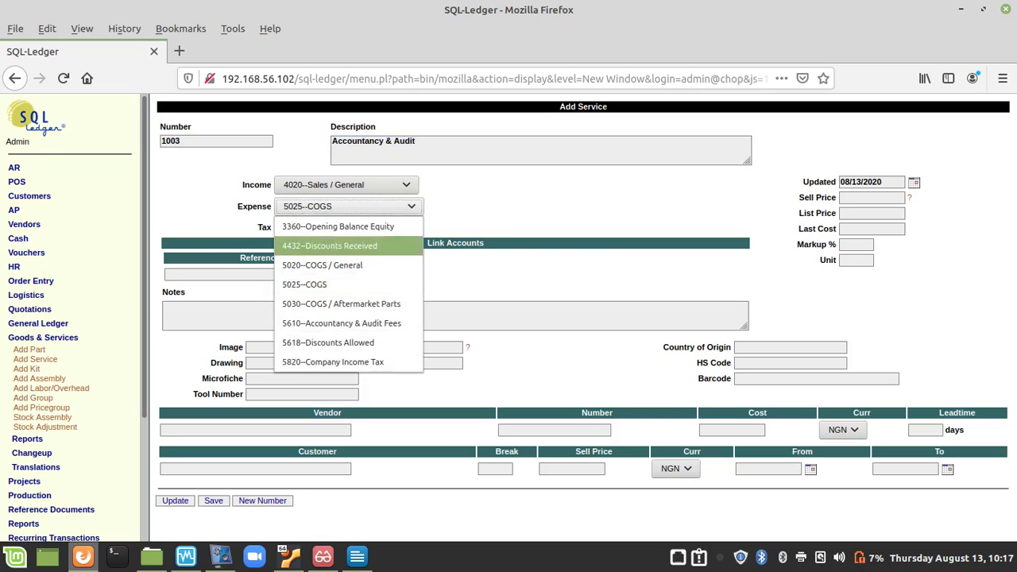
pyautogui.press('Return')
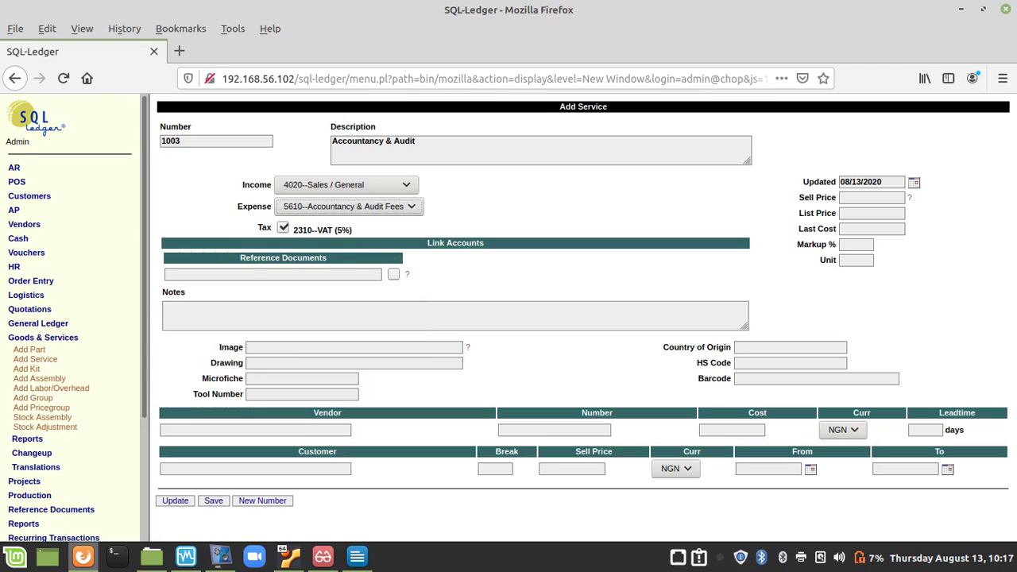
pyautogui.press('Tab')
pyautogui.press('space')
# Enter 1 for sell price, list price and last cost, set unit Nos, and submit.
pyautogui.press('Tab')
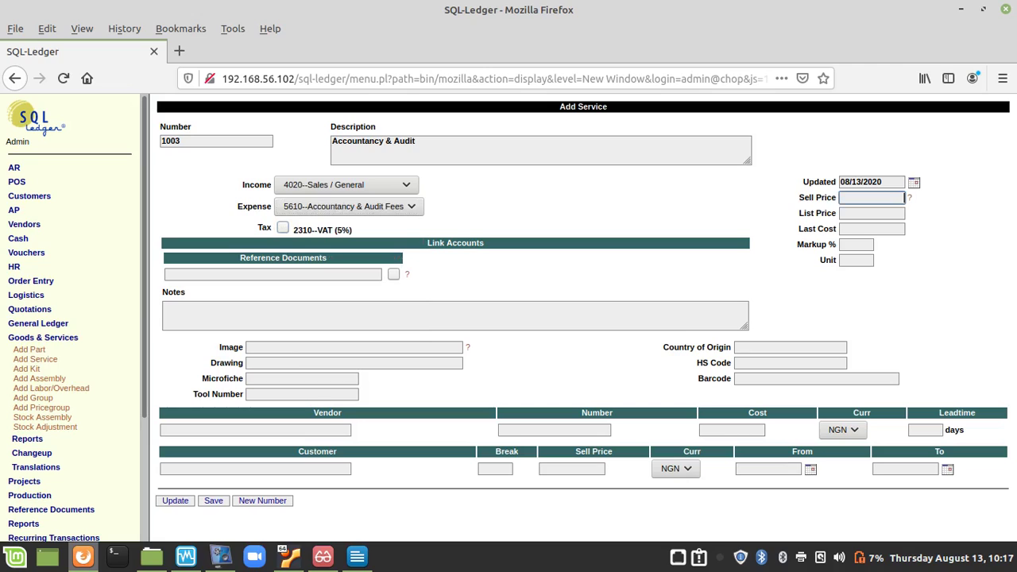
pyautogui.write('1')
pyautogui.press('Tab')
pyautogui.write('1')
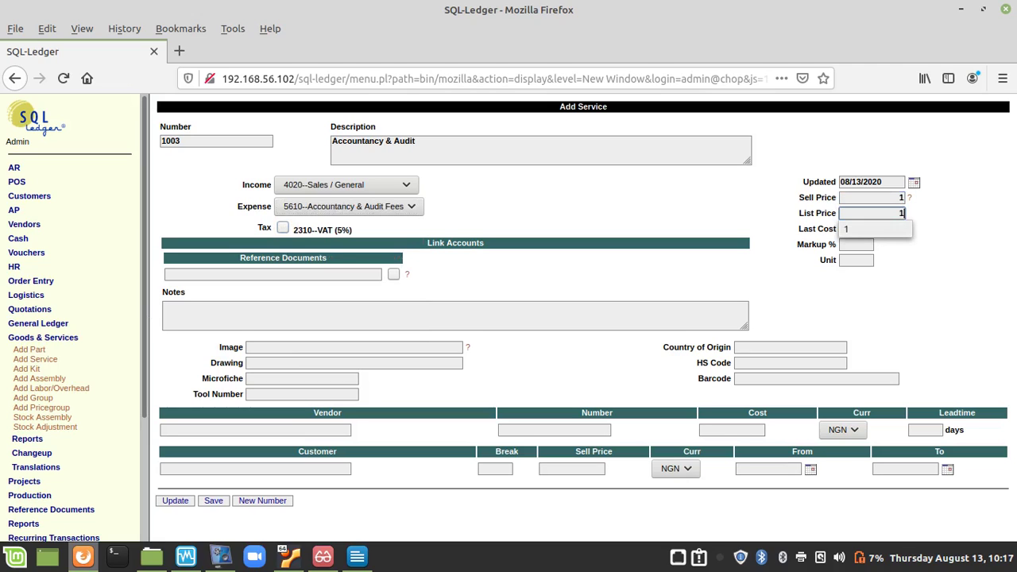
pyautogui.press('Tab')
pyautogui.write('1')
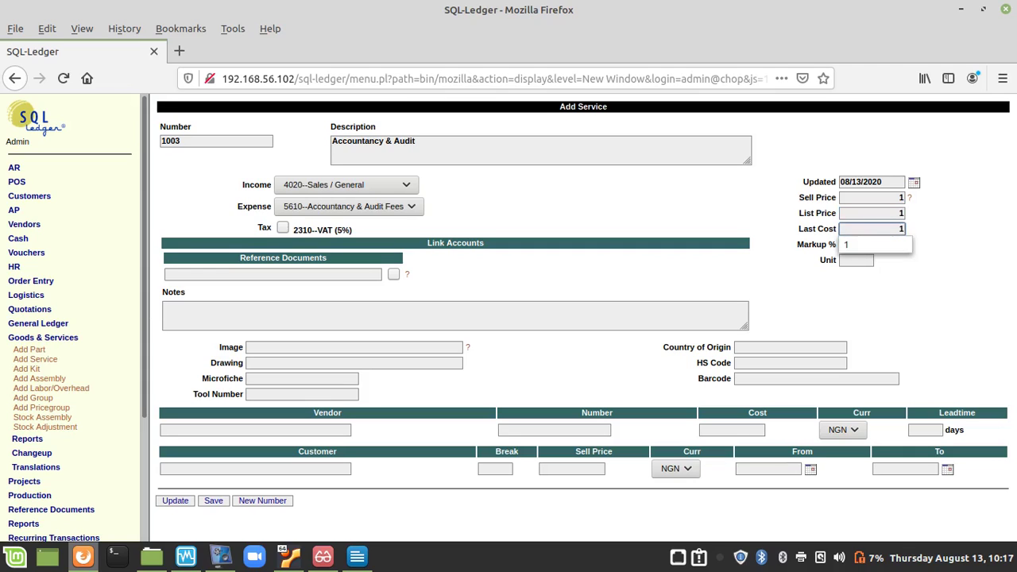
pyautogui.press('Tab')
pyautogui.press('Tab')
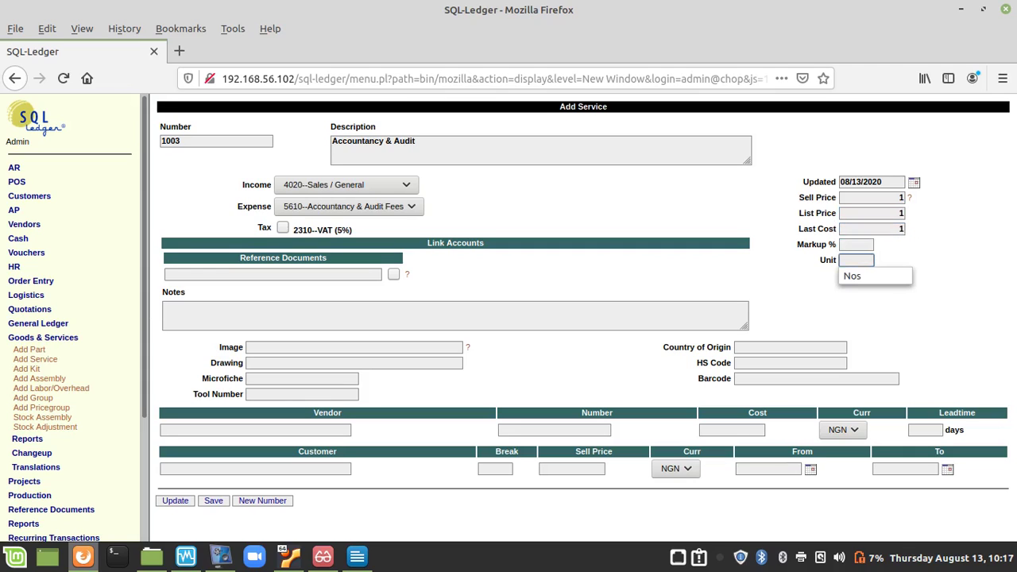
pyautogui.press('Down')
pyautogui.press('Return')
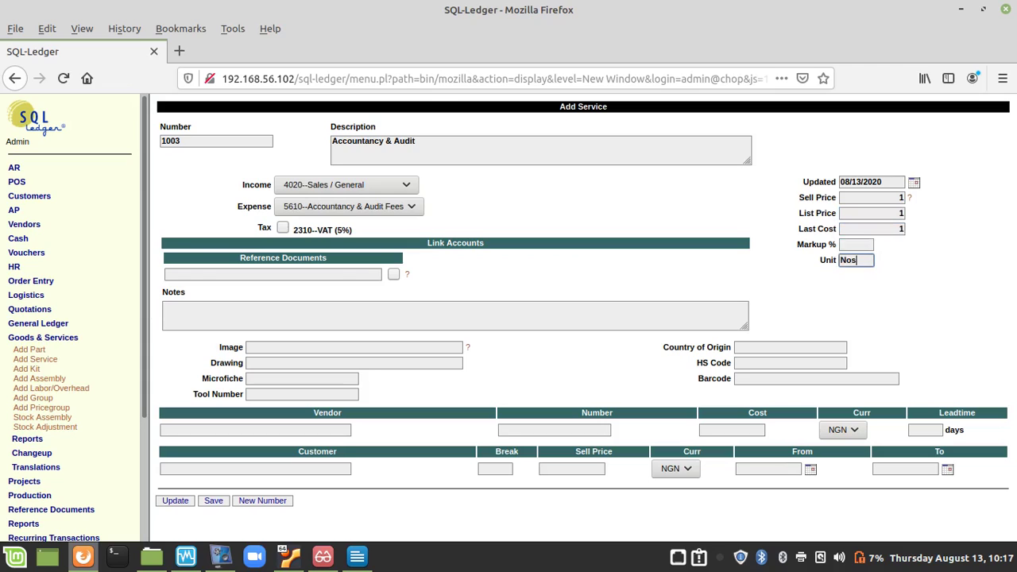
pyautogui.press('Return')
pyautogui.press('Return')
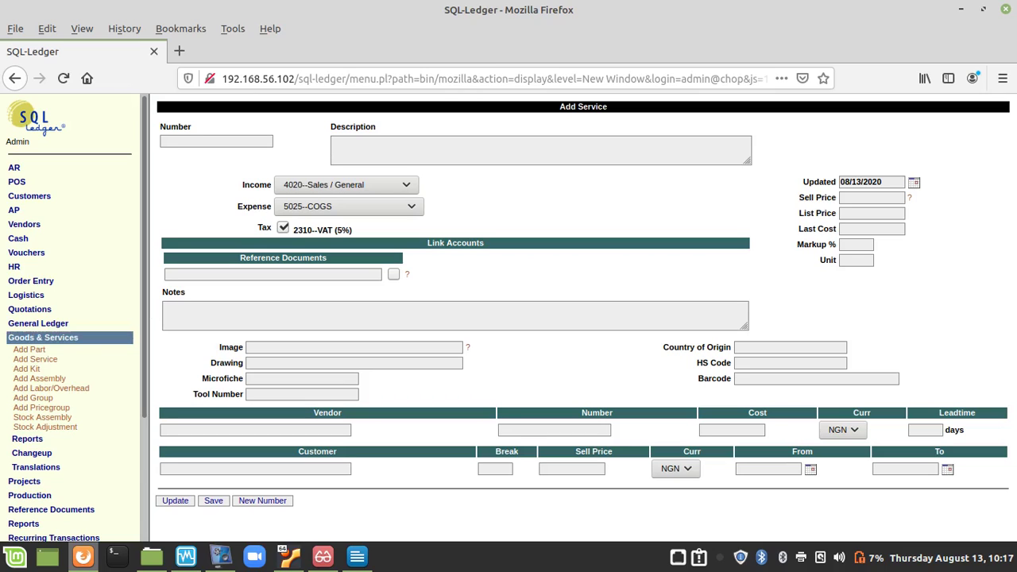
# Run the All Items report to list items 1000 through 1003.
pyautogui.click(27, 439)
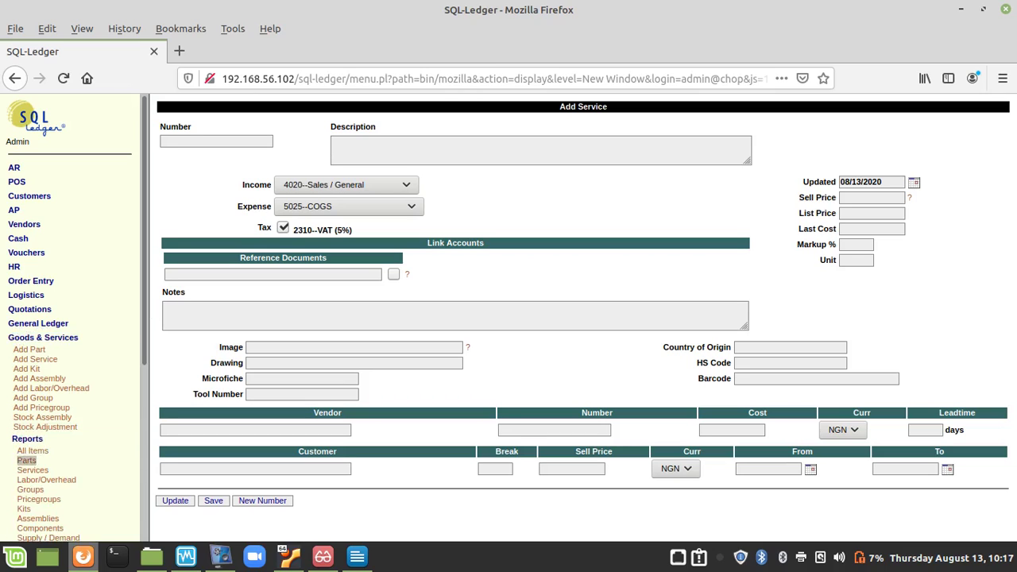
pyautogui.click(31, 450)
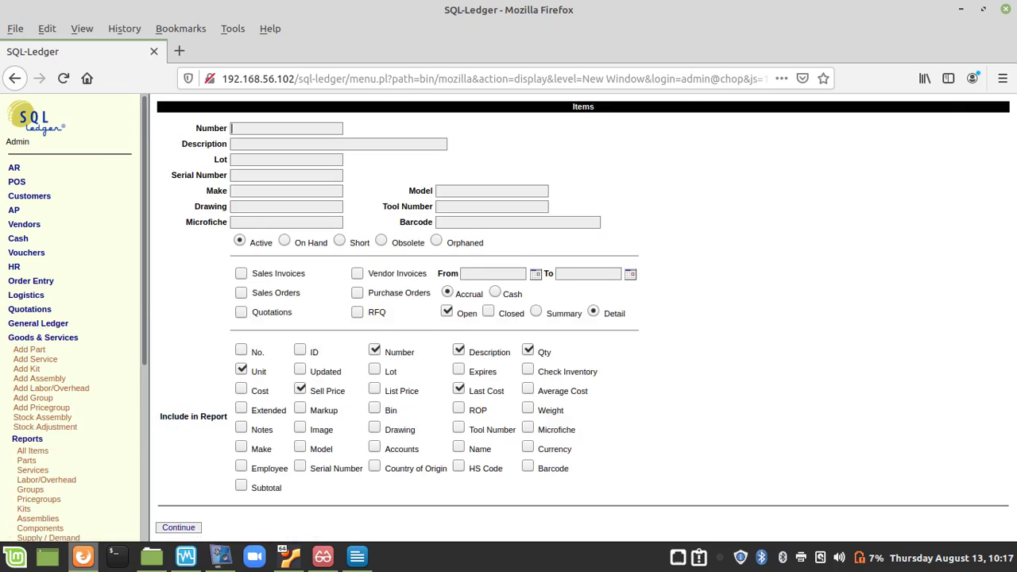
pyautogui.press('Return')
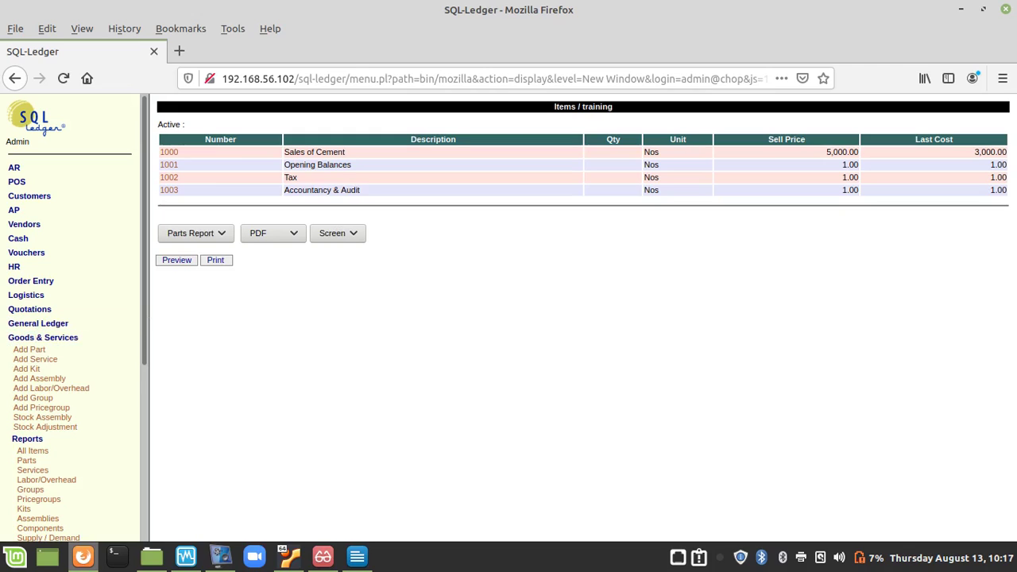
pyautogui.click(43, 337)
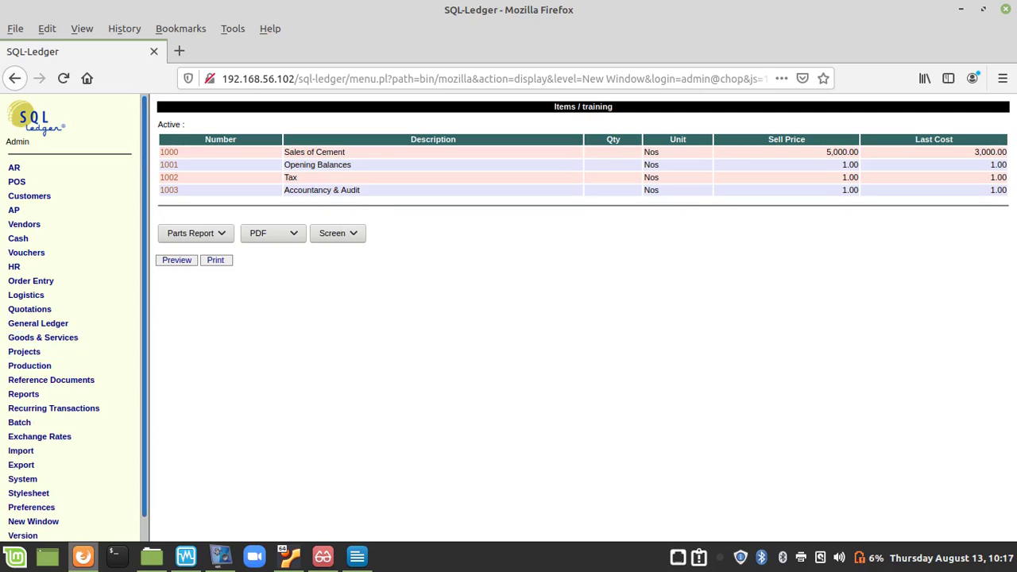
pyautogui.scroll(-1, 71, 318)
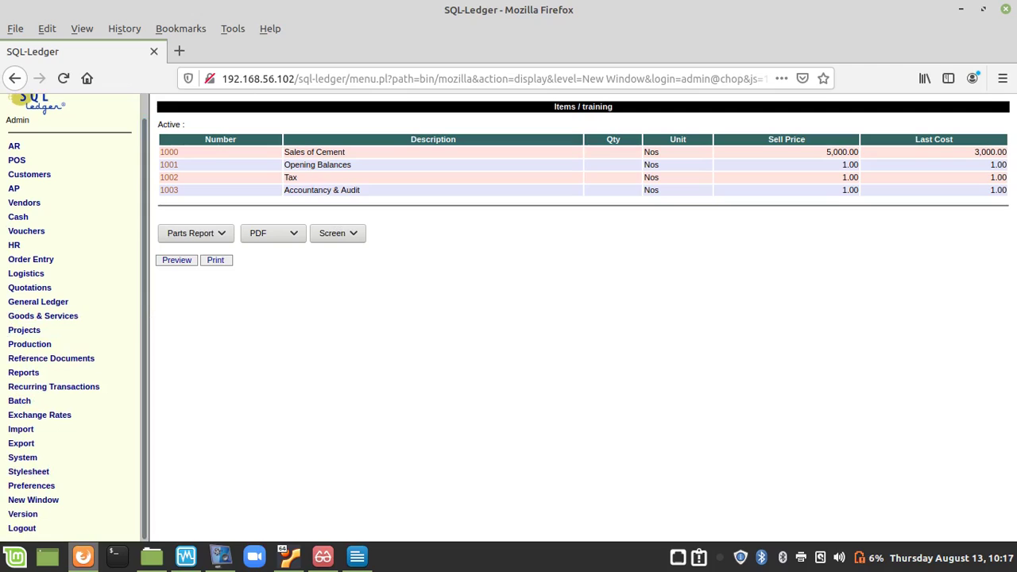